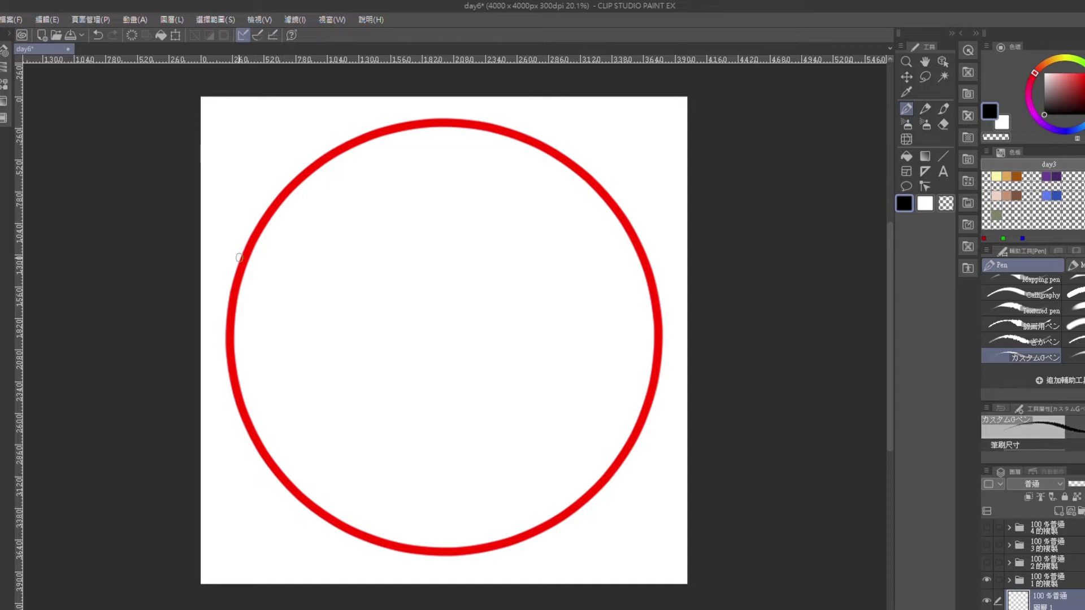
Show the remaining guide folders so the cross, horizontal and vertical construction lines appear over the head circle
{"action": "left_click", "coordinate": [981, 559]}
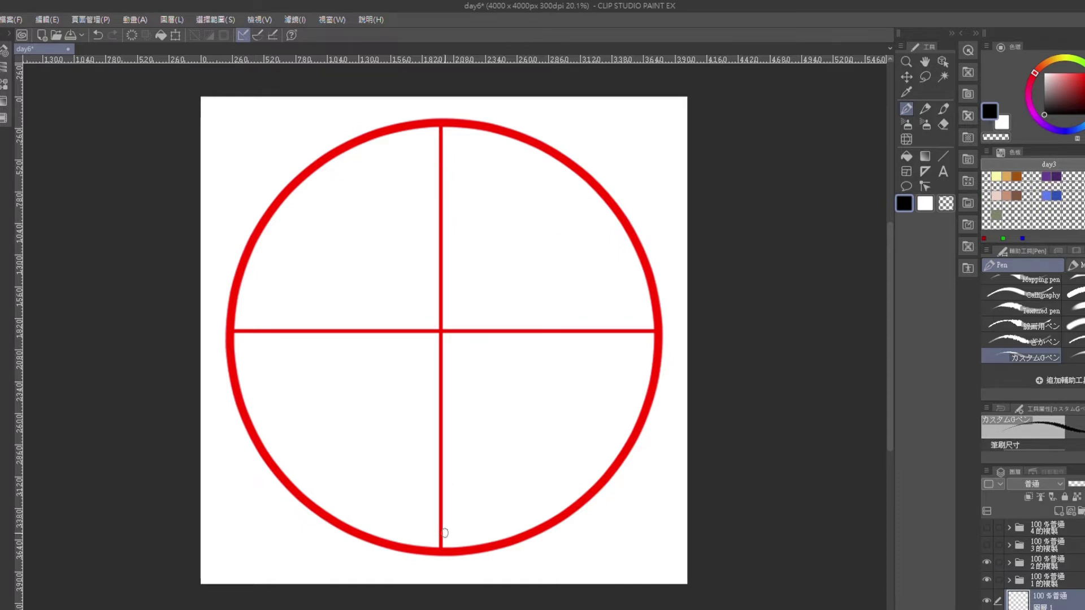
{"action": "left_click", "coordinate": [986, 544]}
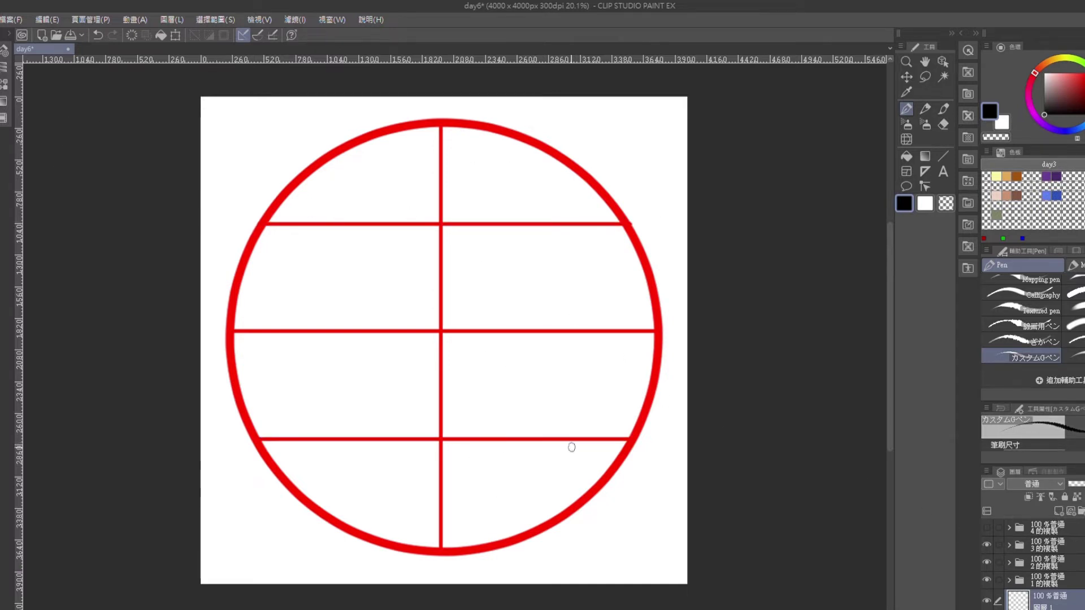
{"action": "left_click", "coordinate": [986, 527]}
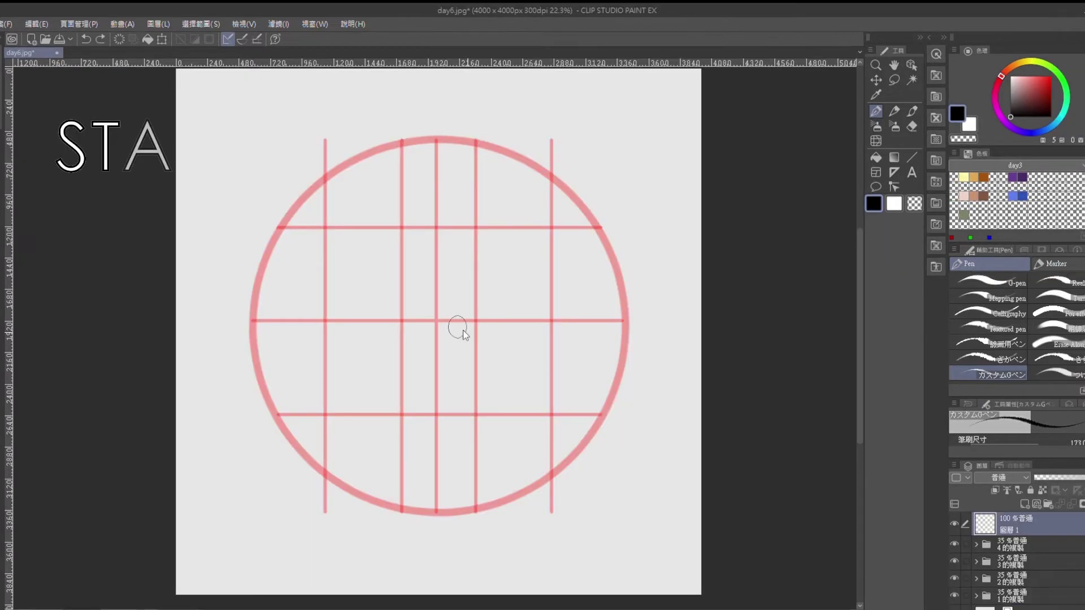
Draw the left eye in black between the guide lines, with upper lid, side lashes, hatched iris and short lower lashes
{"action": "key", "text": "ctrl+z"}
{"action": "mouse_move", "coordinate": [332, 406]}
{"action": "left_mouse_down"}
{"action": "mouse_move", "coordinate": [327, 363]}
{"action": "mouse_move", "coordinate": [381, 320]}
{"action": "mouse_move", "coordinate": [390, 324]}
{"action": "left_mouse_up"}
{"action": "mouse_move", "coordinate": [331, 356]}
{"action": "left_mouse_down"}
{"action": "mouse_move", "coordinate": [400, 345]}
{"action": "mouse_move", "coordinate": [374, 321]}
{"action": "mouse_move", "coordinate": [339, 336]}
{"action": "mouse_move", "coordinate": [325, 390]}
{"action": "mouse_move", "coordinate": [328, 347]}
{"action": "mouse_move", "coordinate": [361, 322]}
{"action": "mouse_move", "coordinate": [399, 338]}
{"action": "left_mouse_up"}
{"action": "mouse_move", "coordinate": [333, 404]}
{"action": "left_mouse_down"}
{"action": "mouse_move", "coordinate": [313, 393]}
{"action": "mouse_move", "coordinate": [314, 346]}
{"action": "mouse_move", "coordinate": [402, 328]}
{"action": "left_mouse_up"}
{"action": "key", "text": "ctrl+z"}
{"action": "mouse_move", "coordinate": [325, 370]}
{"action": "left_mouse_down"}
{"action": "mouse_move", "coordinate": [372, 314]}
{"action": "mouse_move", "coordinate": [406, 330]}
{"action": "left_mouse_up"}
{"action": "key", "text": "ctrl+z"}
{"action": "left_click_drag", "start_coordinate": [352, 421], "coordinate": [379, 418]}
{"action": "mouse_move", "coordinate": [352, 353]}
{"action": "left_mouse_down"}
{"action": "mouse_move", "coordinate": [352, 396]}
{"action": "mouse_move", "coordinate": [344, 376]}
{"action": "mouse_move", "coordinate": [389, 348]}
{"action": "mouse_move", "coordinate": [381, 397]}
{"action": "mouse_move", "coordinate": [380, 349]}
{"action": "mouse_move", "coordinate": [383, 363]}
{"action": "mouse_move", "coordinate": [375, 351]}
{"action": "mouse_move", "coordinate": [348, 372]}
{"action": "mouse_move", "coordinate": [391, 363]}
{"action": "mouse_move", "coordinate": [353, 354]}
{"action": "mouse_move", "coordinate": [364, 359]}
{"action": "mouse_move", "coordinate": [349, 368]}
{"action": "mouse_move", "coordinate": [367, 342]}
{"action": "mouse_move", "coordinate": [386, 343]}
{"action": "mouse_move", "coordinate": [391, 355]}
{"action": "mouse_move", "coordinate": [371, 336]}
{"action": "mouse_move", "coordinate": [355, 339]}
{"action": "mouse_move", "coordinate": [370, 360]}
{"action": "mouse_move", "coordinate": [359, 379]}
{"action": "mouse_move", "coordinate": [384, 359]}
{"action": "mouse_move", "coordinate": [382, 379]}
{"action": "mouse_move", "coordinate": [377, 352]}
{"action": "mouse_move", "coordinate": [373, 379]}
{"action": "left_mouse_up"}
{"action": "key", "text": "e"}
{"action": "key", "text": "p"}
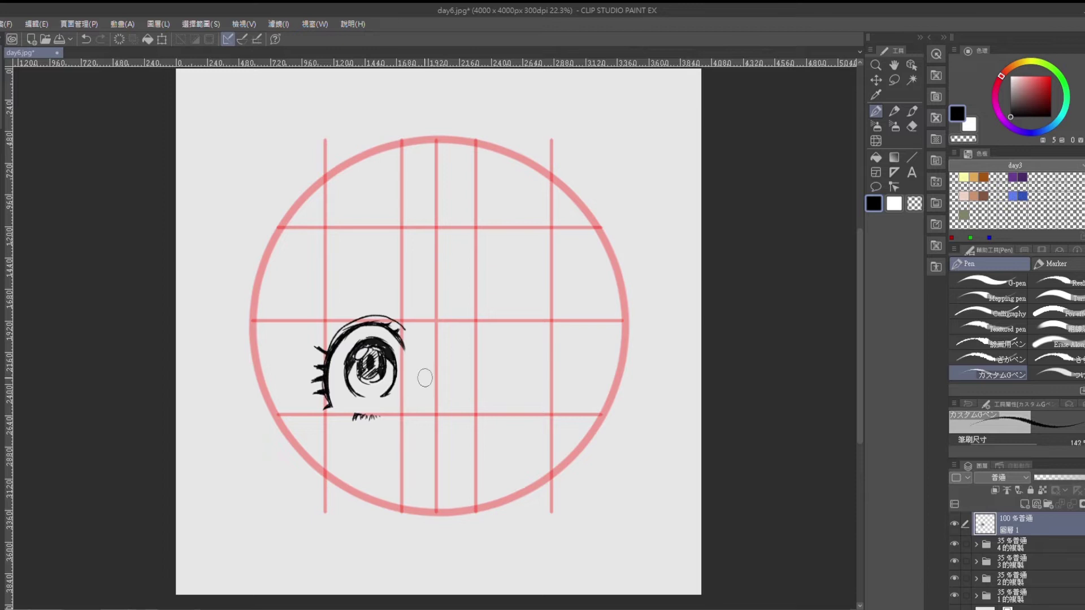
{"action": "mouse_move", "coordinate": [398, 340]}
{"action": "left_mouse_down"}
{"action": "mouse_move", "coordinate": [363, 329]}
{"action": "mouse_move", "coordinate": [404, 361]}
{"action": "left_mouse_up"}
Draw the matching right eye with upper lid, outer lashes, hatched iris and a short lower lash line
{"action": "mouse_move", "coordinate": [476, 357]}
{"action": "left_mouse_down"}
{"action": "mouse_move", "coordinate": [529, 325]}
{"action": "mouse_move", "coordinate": [500, 321]}
{"action": "mouse_move", "coordinate": [526, 327]}
{"action": "mouse_move", "coordinate": [543, 385]}
{"action": "mouse_move", "coordinate": [549, 360]}
{"action": "mouse_move", "coordinate": [552, 392]}
{"action": "left_mouse_up"}
{"action": "left_click_drag", "start_coordinate": [549, 347], "coordinate": [552, 391]}
{"action": "mouse_move", "coordinate": [526, 327]}
{"action": "left_mouse_down"}
{"action": "mouse_move", "coordinate": [547, 350]}
{"action": "mouse_move", "coordinate": [547, 402]}
{"action": "left_mouse_up"}
{"action": "mouse_move", "coordinate": [484, 330]}
{"action": "left_mouse_down"}
{"action": "mouse_move", "coordinate": [531, 328]}
{"action": "mouse_move", "coordinate": [564, 378]}
{"action": "left_mouse_up"}
{"action": "mouse_move", "coordinate": [553, 382]}
{"action": "left_mouse_down"}
{"action": "mouse_move", "coordinate": [562, 378]}
{"action": "mouse_move", "coordinate": [564, 395]}
{"action": "left_mouse_up"}
{"action": "left_click_drag", "start_coordinate": [500, 415], "coordinate": [521, 414]}
{"action": "left_click_drag", "start_coordinate": [505, 416], "coordinate": [512, 420]}
{"action": "mouse_move", "coordinate": [475, 357]}
{"action": "left_mouse_down"}
{"action": "mouse_move", "coordinate": [506, 313]}
{"action": "mouse_move", "coordinate": [534, 319]}
{"action": "mouse_move", "coordinate": [556, 361]}
{"action": "mouse_move", "coordinate": [499, 391]}
{"action": "left_mouse_up"}
{"action": "mouse_move", "coordinate": [508, 339]}
{"action": "left_mouse_down"}
{"action": "mouse_move", "coordinate": [487, 372]}
{"action": "mouse_move", "coordinate": [512, 336]}
{"action": "mouse_move", "coordinate": [532, 368]}
{"action": "mouse_move", "coordinate": [526, 385]}
{"action": "mouse_move", "coordinate": [499, 392]}
{"action": "mouse_move", "coordinate": [510, 389]}
{"action": "mouse_move", "coordinate": [501, 346]}
{"action": "mouse_move", "coordinate": [519, 345]}
{"action": "mouse_move", "coordinate": [521, 381]}
{"action": "mouse_move", "coordinate": [542, 351]}
{"action": "mouse_move", "coordinate": [519, 371]}
{"action": "mouse_move", "coordinate": [519, 350]}
{"action": "mouse_move", "coordinate": [527, 380]}
{"action": "left_mouse_up"}
{"action": "key", "text": "e"}
{"action": "key", "text": "p"}
{"action": "mouse_move", "coordinate": [492, 347]}
{"action": "left_mouse_down"}
{"action": "mouse_move", "coordinate": [528, 360]}
{"action": "mouse_move", "coordinate": [496, 329]}
{"action": "mouse_move", "coordinate": [522, 344]}
{"action": "mouse_move", "coordinate": [531, 384]}
{"action": "left_mouse_up"}
{"action": "mouse_move", "coordinate": [503, 348]}
{"action": "left_mouse_down"}
{"action": "mouse_move", "coordinate": [497, 371]}
{"action": "mouse_move", "coordinate": [517, 347]}
{"action": "mouse_move", "coordinate": [519, 375]}
{"action": "mouse_move", "coordinate": [508, 354]}
{"action": "mouse_move", "coordinate": [496, 368]}
{"action": "mouse_move", "coordinate": [501, 347]}
{"action": "mouse_move", "coordinate": [517, 347]}
{"action": "mouse_move", "coordinate": [520, 365]}
{"action": "mouse_move", "coordinate": [522, 353]}
{"action": "mouse_move", "coordinate": [506, 374]}
{"action": "mouse_move", "coordinate": [517, 351]}
{"action": "left_mouse_up"}
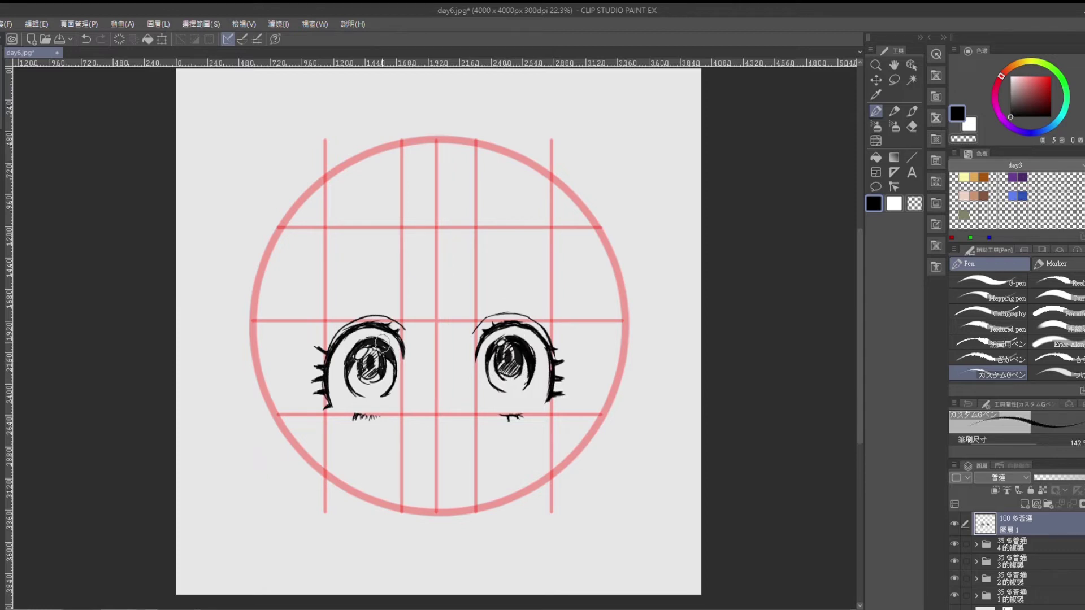
Draw a tiny vertical nose mark on the centre guide and a wide smiling mouth below it
{"action": "left_click_drag", "start_coordinate": [438, 406], "coordinate": [438, 411]}
{"action": "mouse_move", "coordinate": [380, 456]}
{"action": "left_mouse_down"}
{"action": "mouse_move", "coordinate": [437, 468]}
{"action": "mouse_move", "coordinate": [495, 454]}
{"action": "left_mouse_up"}
{"action": "key", "text": "ctrl+z"}
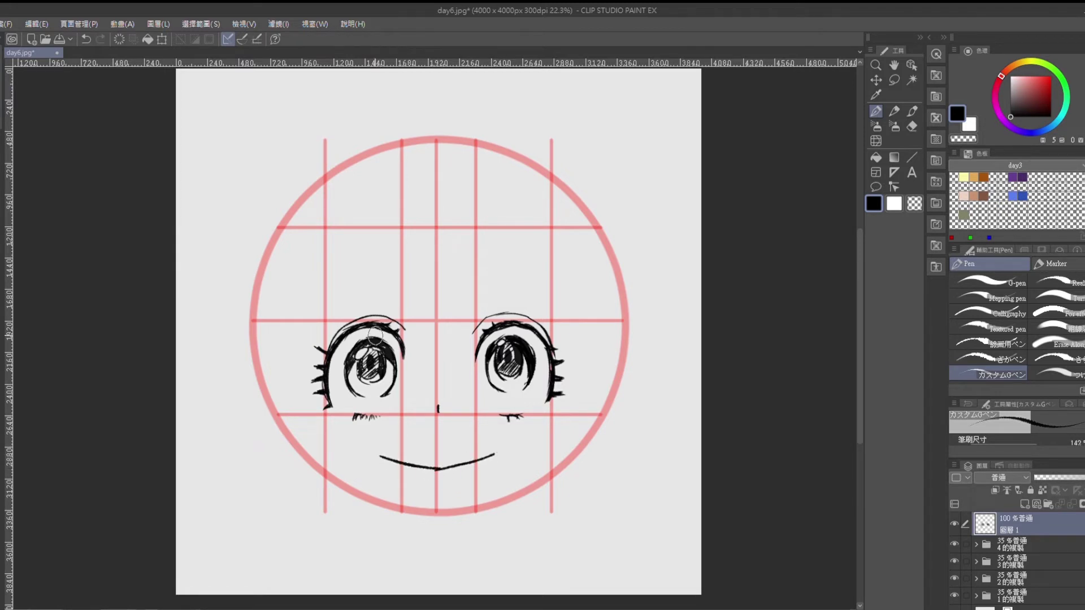
Add slanted blush lines on both cheeks beneath the eyes
{"action": "left_click_drag", "start_coordinate": [331, 428], "coordinate": [322, 456]}
{"action": "mouse_move", "coordinate": [342, 432]}
{"action": "left_mouse_down"}
{"action": "mouse_move", "coordinate": [334, 454]}
{"action": "mouse_move", "coordinate": [367, 446]}
{"action": "left_mouse_up"}
{"action": "mouse_move", "coordinate": [503, 432]}
{"action": "left_mouse_down"}
{"action": "mouse_move", "coordinate": [501, 453]}
{"action": "mouse_move", "coordinate": [515, 450]}
{"action": "left_mouse_up"}
{"action": "left_click_drag", "start_coordinate": [531, 432], "coordinate": [529, 456]}
{"action": "mouse_move", "coordinate": [542, 424]}
{"action": "left_mouse_down"}
{"action": "mouse_move", "coordinate": [545, 458]}
{"action": "mouse_move", "coordinate": [558, 443]}
{"action": "left_mouse_up"}
{"action": "left_click_drag", "start_coordinate": [554, 420], "coordinate": [561, 428]}
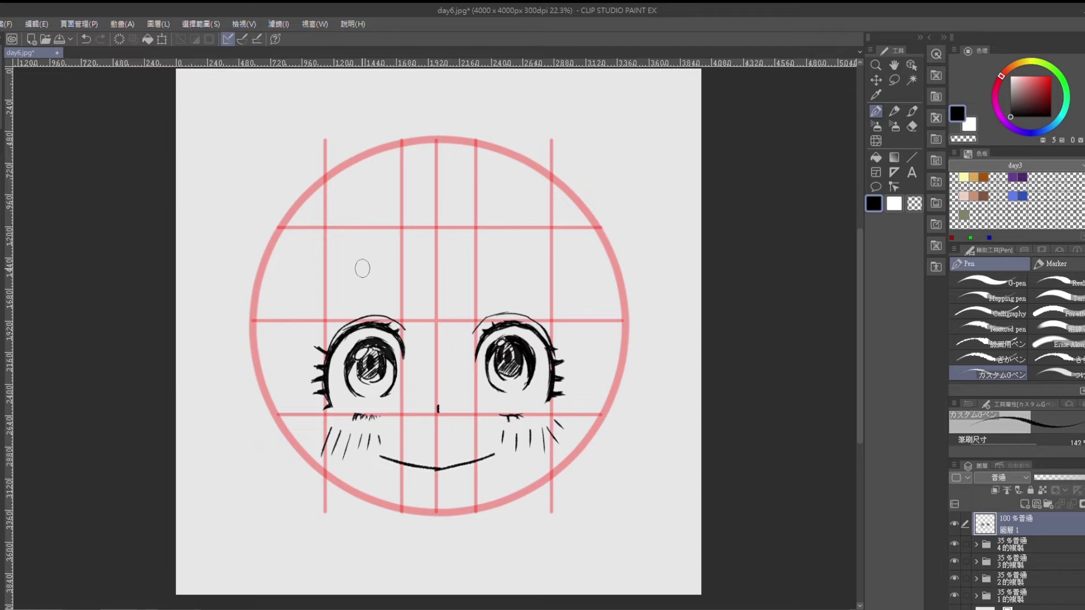
Outline the lower face from both cheeks to a pointed chin at the bottom of the guide circle
{"action": "mouse_move", "coordinate": [320, 416]}
{"action": "left_mouse_down"}
{"action": "mouse_move", "coordinate": [338, 462]}
{"action": "mouse_move", "coordinate": [431, 513]}
{"action": "mouse_move", "coordinate": [358, 493]}
{"action": "mouse_move", "coordinate": [425, 521]}
{"action": "mouse_move", "coordinate": [549, 477]}
{"action": "left_mouse_up"}
{"action": "key", "text": "ctrl+z"}
{"action": "mouse_move", "coordinate": [561, 405]}
{"action": "left_mouse_down"}
{"action": "mouse_move", "coordinate": [472, 514]}
{"action": "mouse_move", "coordinate": [439, 517]}
{"action": "mouse_move", "coordinate": [535, 487]}
{"action": "left_mouse_up"}
{"action": "key", "text": "ctrl+z"}
{"action": "left_click_drag", "start_coordinate": [434, 516], "coordinate": [441, 518]}
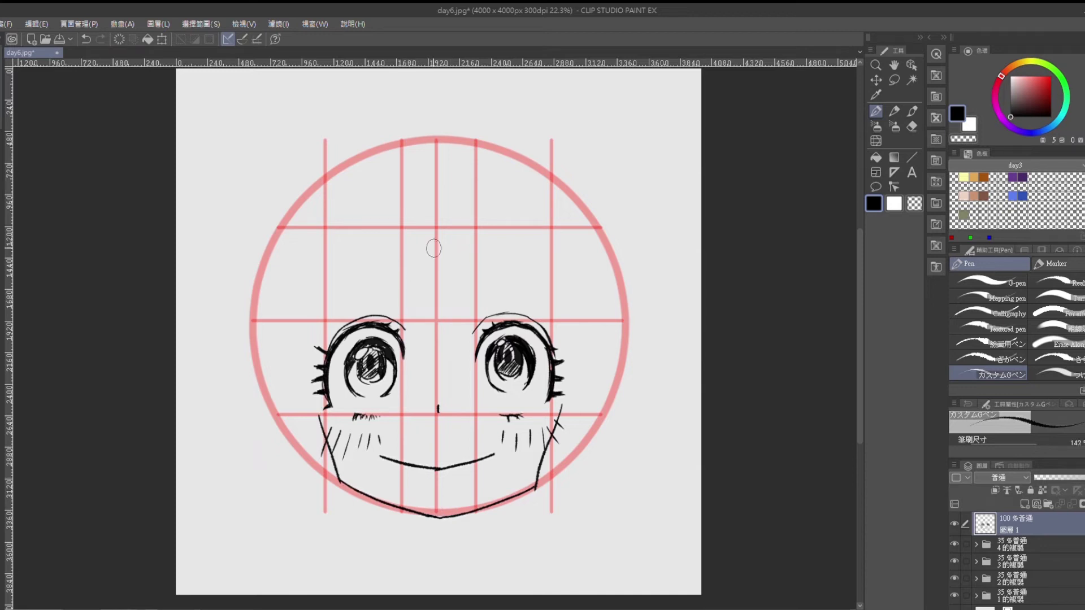
Draw the leaf-shaped tuft on top of the head, the pointed bangs across the forehead and the sides of the face
{"action": "mouse_move", "coordinate": [432, 150]}
{"action": "left_mouse_down"}
{"action": "mouse_move", "coordinate": [470, 111]}
{"action": "mouse_move", "coordinate": [444, 153]}
{"action": "left_mouse_up"}
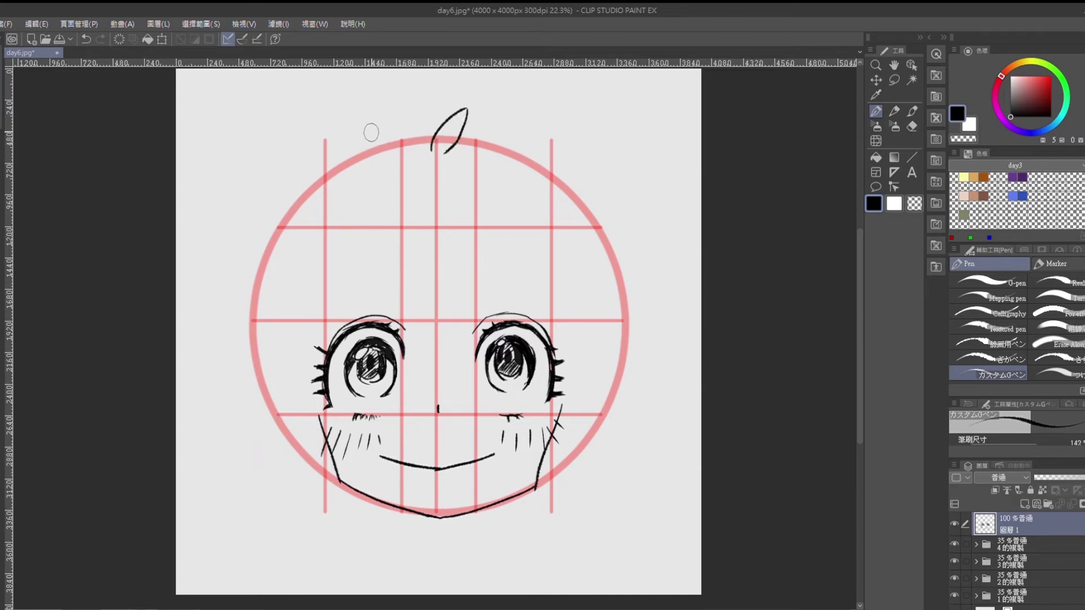
{"action": "left_click_drag", "start_coordinate": [401, 213], "coordinate": [481, 296]}
{"action": "left_click_drag", "start_coordinate": [455, 175], "coordinate": [482, 298]}
{"action": "mouse_move", "coordinate": [486, 219]}
{"action": "left_mouse_down"}
{"action": "mouse_move", "coordinate": [477, 265]}
{"action": "mouse_move", "coordinate": [521, 307]}
{"action": "mouse_move", "coordinate": [513, 255]}
{"action": "mouse_move", "coordinate": [551, 310]}
{"action": "mouse_move", "coordinate": [570, 384]}
{"action": "mouse_move", "coordinate": [557, 421]}
{"action": "left_mouse_up"}
{"action": "left_click_drag", "start_coordinate": [400, 213], "coordinate": [403, 281]}
{"action": "mouse_move", "coordinate": [365, 239]}
{"action": "left_mouse_down"}
{"action": "mouse_move", "coordinate": [402, 283]}
{"action": "mouse_move", "coordinate": [350, 276]}
{"action": "mouse_move", "coordinate": [312, 314]}
{"action": "mouse_move", "coordinate": [324, 431]}
{"action": "left_mouse_up"}
Draw both sides of the neck and a V-shaped neckline below the chin
{"action": "left_click_drag", "start_coordinate": [400, 507], "coordinate": [396, 548]}
{"action": "left_click_drag", "start_coordinate": [480, 507], "coordinate": [490, 547]}
{"action": "left_click_drag", "start_coordinate": [396, 549], "coordinate": [490, 547]}
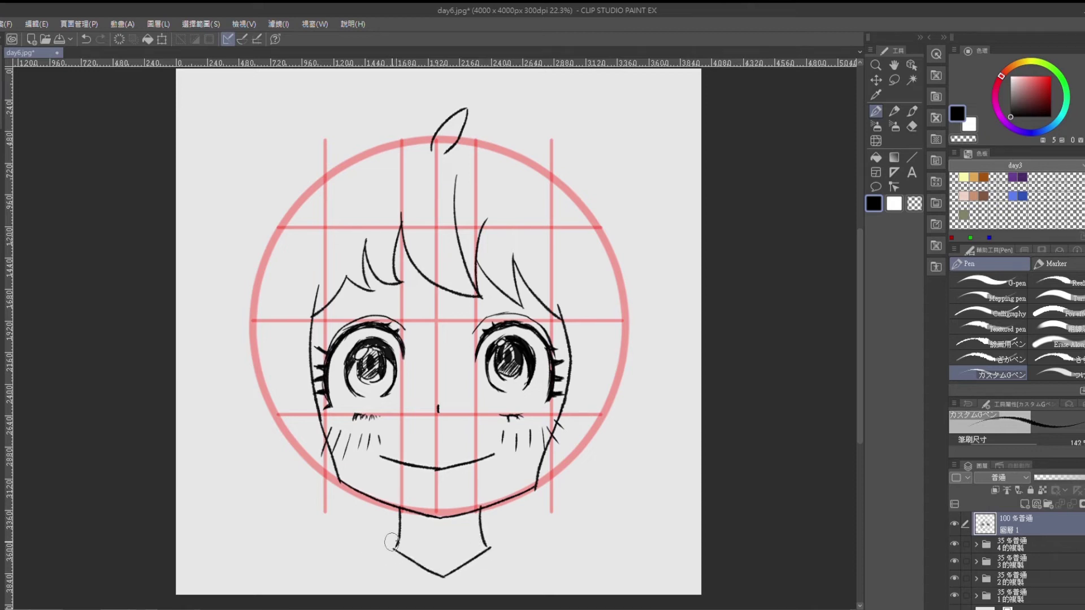
Draw the strands from the crown down to both sides of the bangs and the upper-left outline of the hair
{"action": "mouse_move", "coordinate": [433, 151]}
{"action": "left_mouse_down"}
{"action": "mouse_move", "coordinate": [405, 198]}
{"action": "mouse_move", "coordinate": [335, 232]}
{"action": "mouse_move", "coordinate": [325, 265]}
{"action": "mouse_move", "coordinate": [331, 258]}
{"action": "left_mouse_up"}
{"action": "key", "text": "ctrl+z"}
{"action": "key", "text": "ctrl+z"}
{"action": "left_click_drag", "start_coordinate": [415, 155], "coordinate": [317, 283]}
{"action": "left_click_drag", "start_coordinate": [480, 170], "coordinate": [555, 290]}
{"action": "left_click_drag", "start_coordinate": [429, 147], "coordinate": [286, 242]}
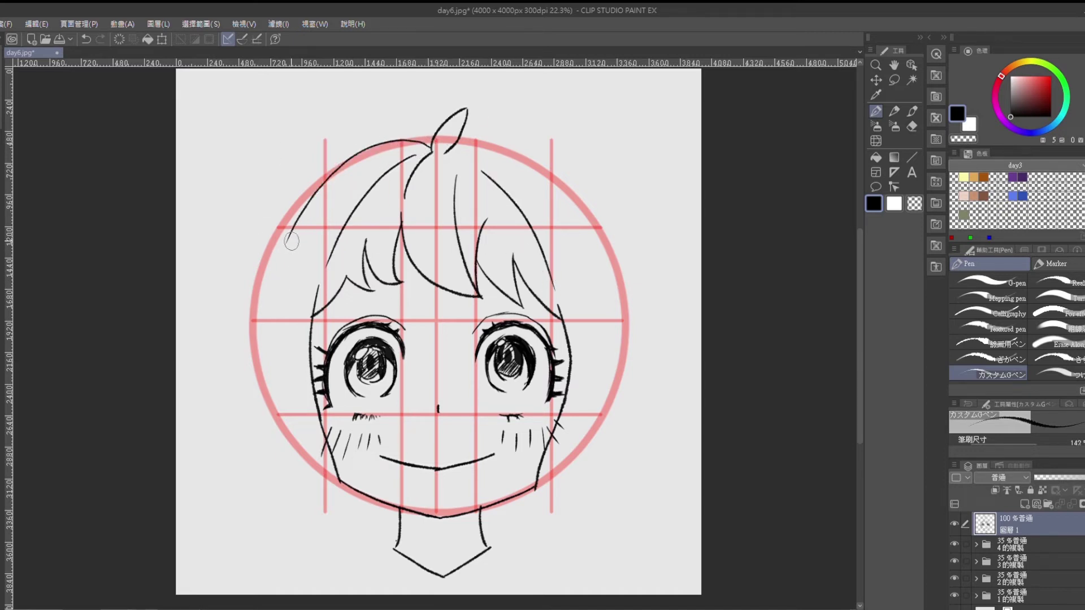
Draw the long left side lock, curving down past the jaw to a point near the canvas bottom
{"action": "mouse_move", "coordinate": [288, 236]}
{"action": "left_mouse_down"}
{"action": "mouse_move", "coordinate": [252, 380]}
{"action": "mouse_move", "coordinate": [257, 452]}
{"action": "left_mouse_up"}
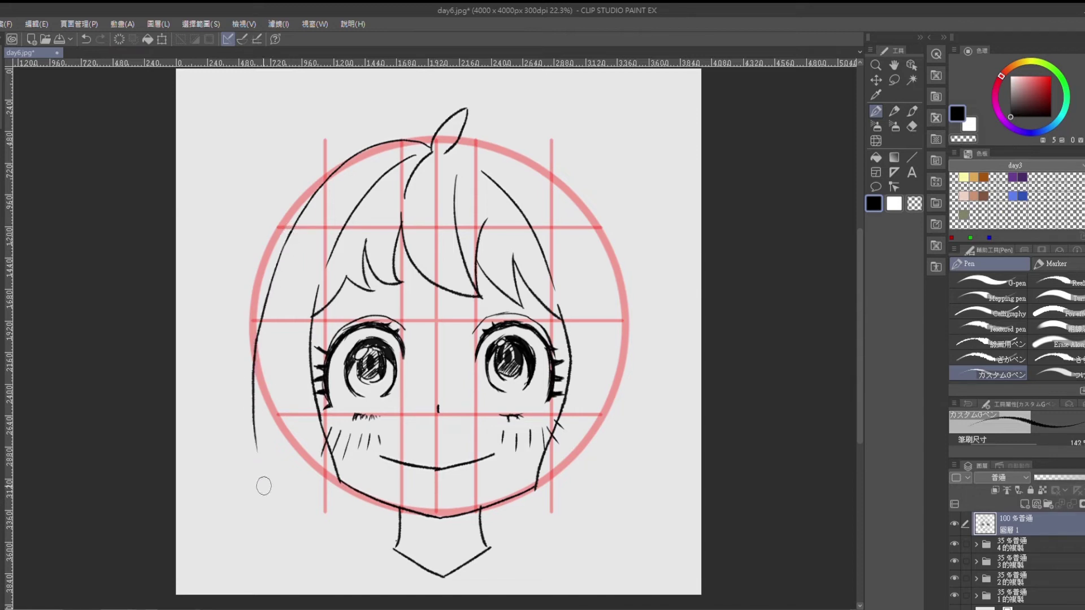
{"action": "left_click_drag", "start_coordinate": [334, 457], "coordinate": [347, 583]}
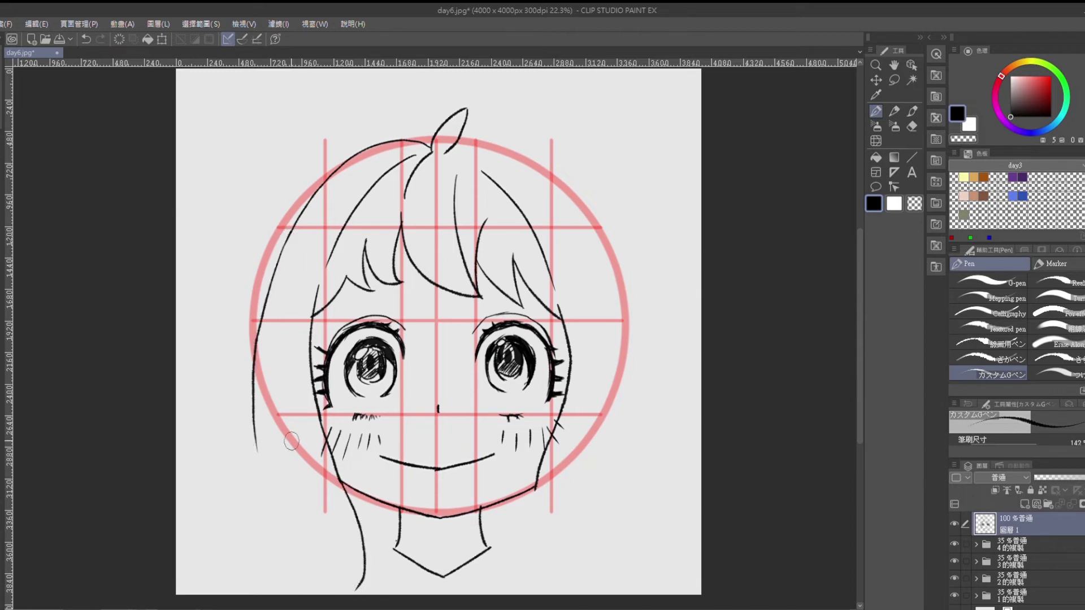
{"action": "left_click_drag", "start_coordinate": [257, 447], "coordinate": [347, 590]}
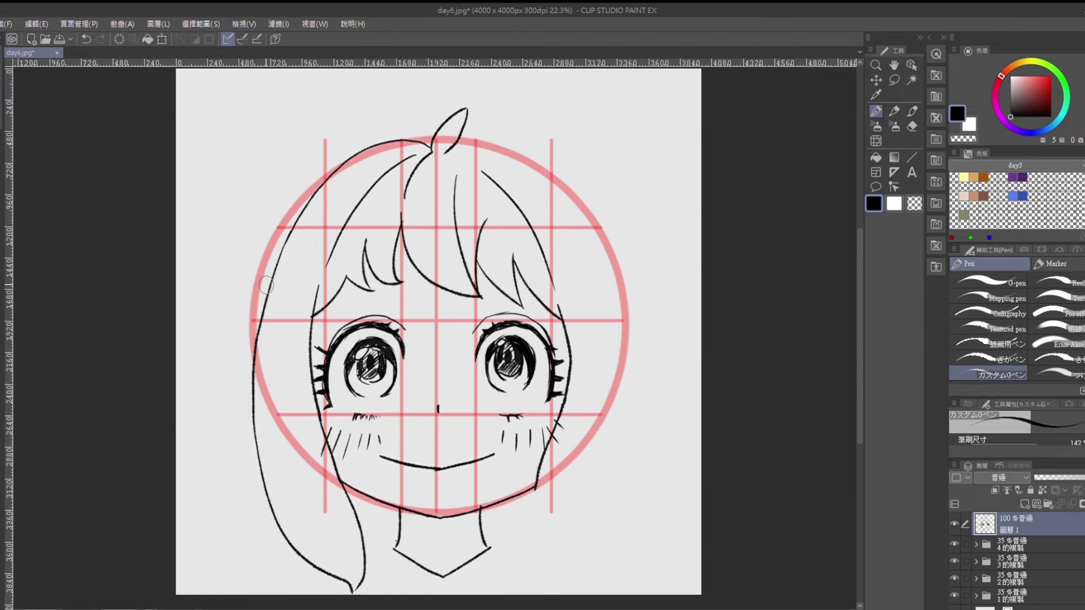
Outline the pointed ornament on the left of the head and the outer left hair falling below it
{"action": "mouse_move", "coordinate": [247, 174]}
{"action": "left_mouse_down"}
{"action": "mouse_move", "coordinate": [284, 252]}
{"action": "mouse_move", "coordinate": [334, 175]}
{"action": "left_mouse_up"}
{"action": "key", "text": "ctrl+z"}
{"action": "left_click_drag", "start_coordinate": [249, 172], "coordinate": [342, 166]}
{"action": "key", "text": "ctrl+z"}
{"action": "key", "text": "ctrl+z"}
{"action": "left_click_drag", "start_coordinate": [260, 180], "coordinate": [283, 247]}
{"action": "left_click_drag", "start_coordinate": [260, 178], "coordinate": [333, 169]}
{"action": "mouse_move", "coordinate": [282, 246]}
{"action": "left_mouse_down"}
{"action": "mouse_move", "coordinate": [223, 339]}
{"action": "mouse_move", "coordinate": [198, 513]}
{"action": "mouse_move", "coordinate": [215, 475]}
{"action": "mouse_move", "coordinate": [239, 546]}
{"action": "left_mouse_up"}
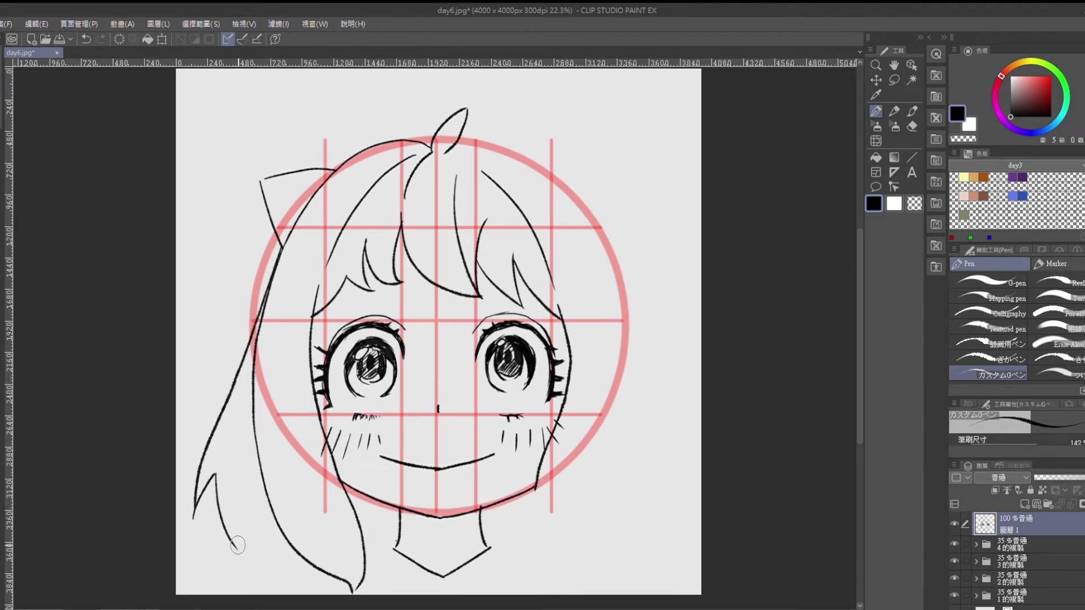
Complete the left hair's lower ends and add inner strand lines beside the face
{"action": "left_click_drag", "start_coordinate": [218, 476], "coordinate": [277, 525]}
{"action": "left_click_drag", "start_coordinate": [238, 401], "coordinate": [261, 491]}
{"action": "mouse_move", "coordinate": [273, 443]}
{"action": "left_mouse_down"}
{"action": "mouse_move", "coordinate": [340, 541]}
{"action": "mouse_move", "coordinate": [364, 556]}
{"action": "left_mouse_up"}
{"action": "key", "text": "ctrl+z"}
{"action": "left_click_drag", "start_coordinate": [272, 444], "coordinate": [365, 567]}
{"action": "left_click_drag", "start_coordinate": [264, 315], "coordinate": [317, 435]}
{"action": "left_click_drag", "start_coordinate": [273, 337], "coordinate": [299, 400]}
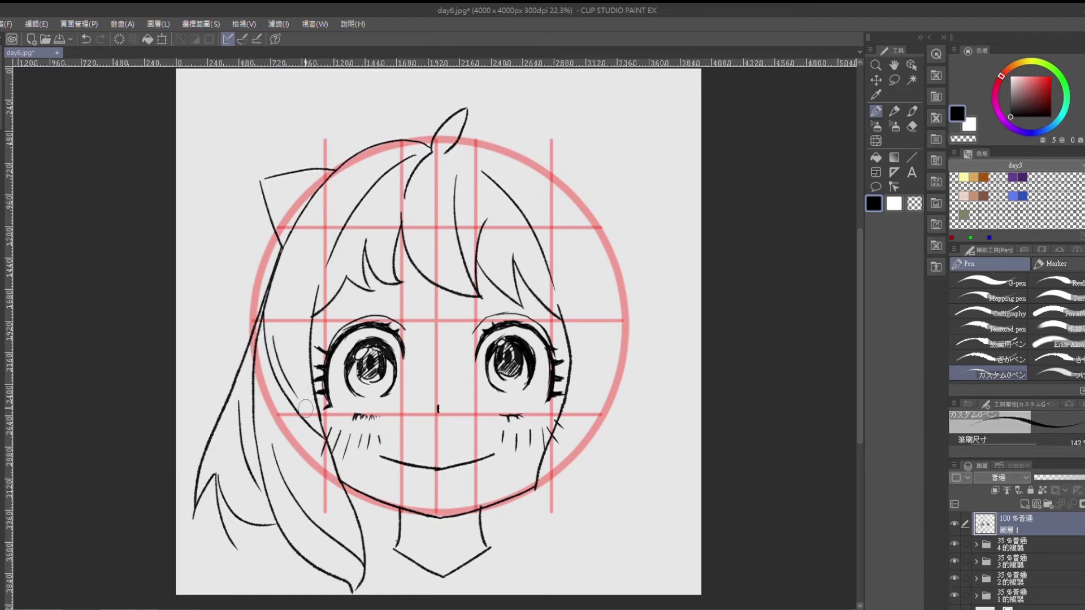
Add a scalloped trim along the inner edge of the left hair ornament
{"action": "mouse_move", "coordinate": [286, 243]}
{"action": "left_mouse_down"}
{"action": "mouse_move", "coordinate": [300, 341]}
{"action": "mouse_move", "coordinate": [330, 170]}
{"action": "mouse_move", "coordinate": [294, 210]}
{"action": "mouse_move", "coordinate": [320, 170]}
{"action": "left_mouse_up"}
{"action": "key", "text": "ctrl+z"}
{"action": "left_click_drag", "start_coordinate": [275, 229], "coordinate": [322, 170]}
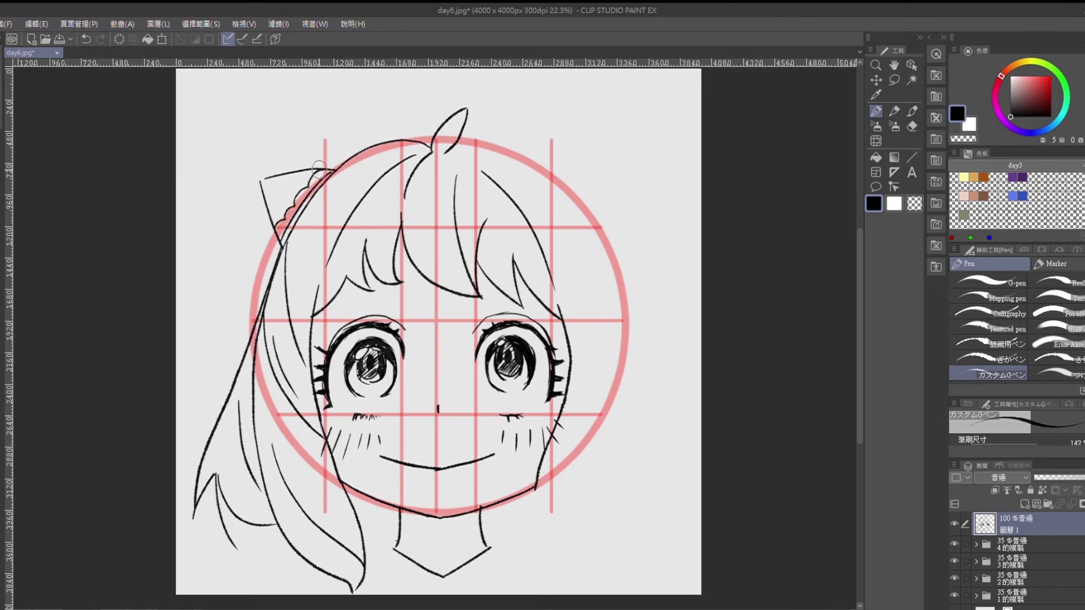
Draw the upper-right outline of the head from the tuft along the guide circle
{"action": "mouse_move", "coordinate": [450, 148]}
{"action": "left_mouse_down"}
{"action": "mouse_move", "coordinate": [486, 147]}
{"action": "mouse_move", "coordinate": [549, 181]}
{"action": "left_mouse_up"}
{"action": "key", "text": "ctrl+z"}
{"action": "mouse_move", "coordinate": [480, 146]}
{"action": "left_mouse_down"}
{"action": "mouse_move", "coordinate": [530, 162]}
{"action": "mouse_move", "coordinate": [581, 216]}
{"action": "left_mouse_up"}
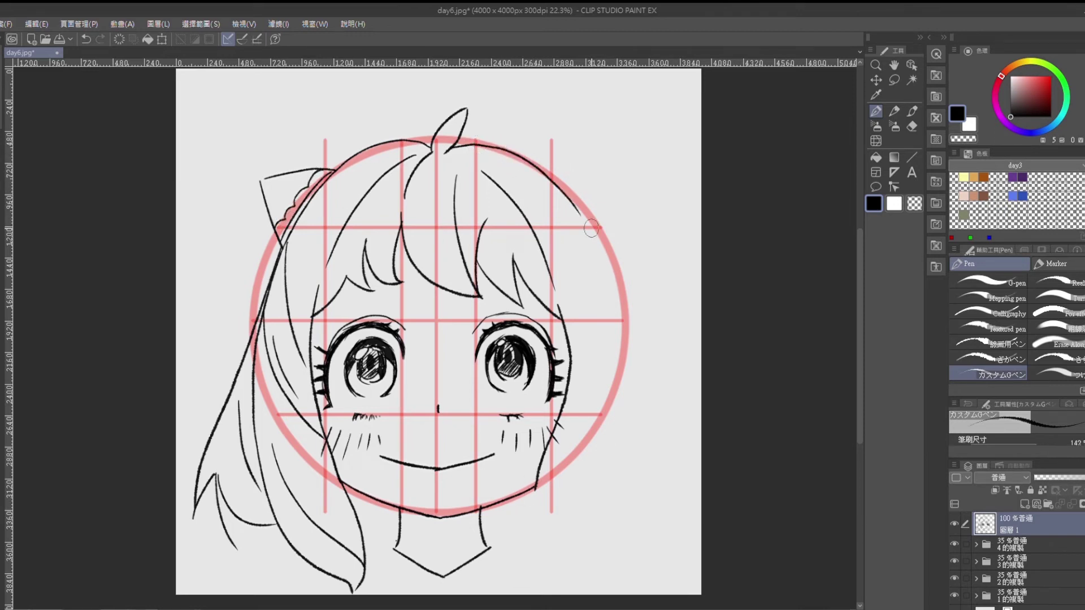
Draw the right side lock from the head outline past the jaw to a point near the canvas bottom
{"action": "mouse_move", "coordinate": [536, 485]}
{"action": "left_mouse_down"}
{"action": "mouse_move", "coordinate": [571, 589]}
{"action": "mouse_move", "coordinate": [638, 498]}
{"action": "left_mouse_up"}
{"action": "key", "text": "ctrl+z"}
{"action": "left_click_drag", "start_coordinate": [579, 213], "coordinate": [631, 333]}
{"action": "key", "text": "ctrl+z"}
{"action": "key", "text": "ctrl+z"}
{"action": "left_click_drag", "start_coordinate": [577, 211], "coordinate": [616, 316]}
{"action": "key", "text": "ctrl+z"}
{"action": "left_click_drag", "start_coordinate": [579, 213], "coordinate": [635, 402]}
{"action": "key", "text": "ctrl+z"}
{"action": "left_click_drag", "start_coordinate": [620, 326], "coordinate": [637, 497]}
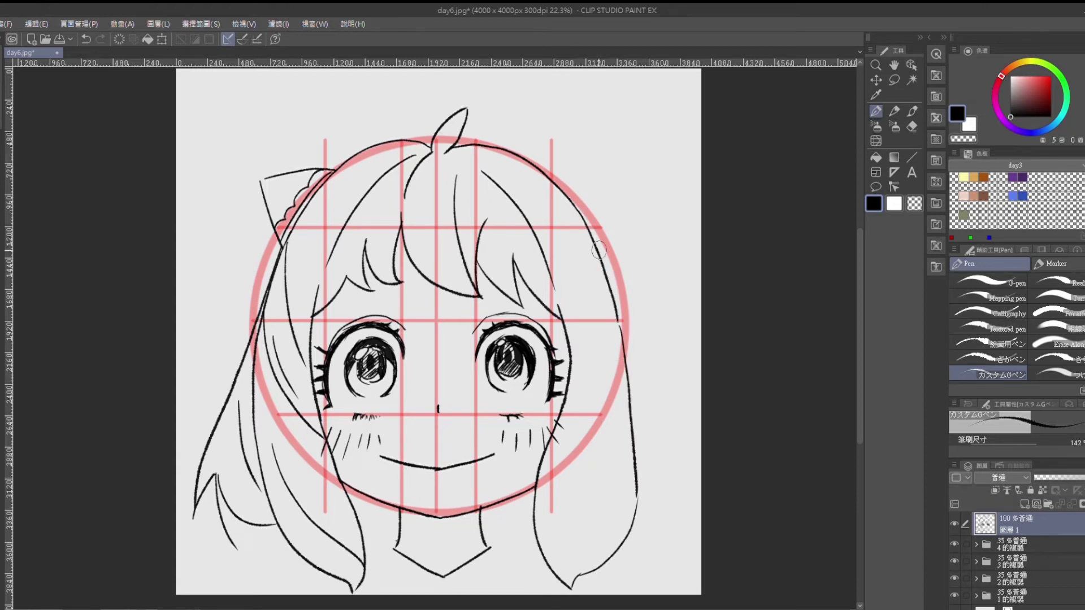
Draw the outer right hair section and add strand lines within the right-side hair
{"action": "mouse_move", "coordinate": [600, 263]}
{"action": "left_mouse_down"}
{"action": "mouse_move", "coordinate": [668, 471]}
{"action": "mouse_move", "coordinate": [588, 582]}
{"action": "left_mouse_up"}
{"action": "key", "text": "ctrl+z"}
{"action": "left_click_drag", "start_coordinate": [635, 491], "coordinate": [579, 569]}
{"action": "left_click_drag", "start_coordinate": [579, 232], "coordinate": [567, 372]}
{"action": "mouse_move", "coordinate": [620, 325]}
{"action": "left_mouse_down"}
{"action": "mouse_move", "coordinate": [526, 534]}
{"action": "mouse_move", "coordinate": [614, 402]}
{"action": "left_mouse_up"}
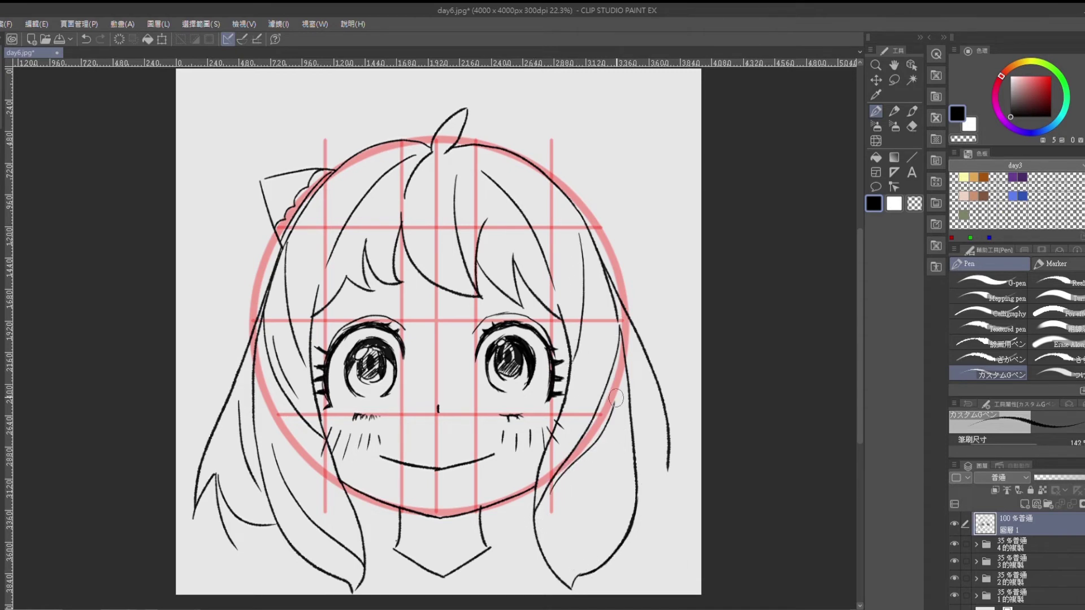
{"action": "left_click_drag", "start_coordinate": [636, 356], "coordinate": [625, 440]}
{"action": "mouse_move", "coordinate": [651, 377]}
{"action": "left_mouse_down"}
{"action": "mouse_move", "coordinate": [668, 467]}
{"action": "mouse_move", "coordinate": [647, 484]}
{"action": "left_mouse_up"}
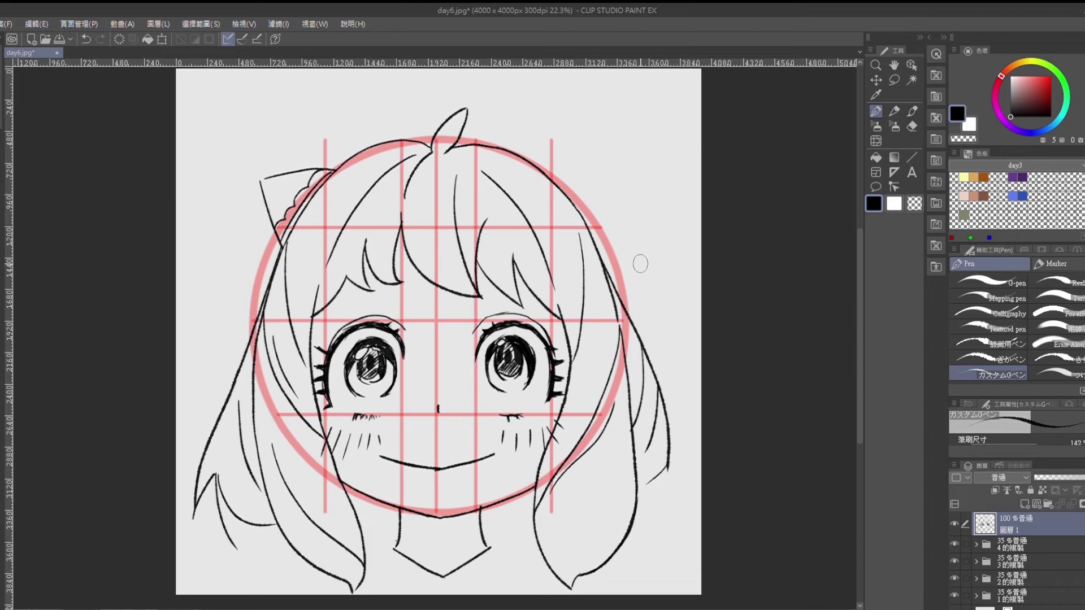
Draw the matching pointed ornament with scalloped trim on the right of the head
{"action": "mouse_move", "coordinate": [546, 173]}
{"action": "left_mouse_down"}
{"action": "mouse_move", "coordinate": [611, 185]}
{"action": "mouse_move", "coordinate": [596, 243]}
{"action": "left_mouse_up"}
{"action": "key", "text": "ctrl+z"}
{"action": "key", "text": "ctrl+z"}
{"action": "left_click_drag", "start_coordinate": [616, 188], "coordinate": [595, 244]}
{"action": "left_click_drag", "start_coordinate": [545, 173], "coordinate": [599, 232]}
Draw the collar flaps around the neck and the clothing lines below them
{"action": "left_click_drag", "start_coordinate": [390, 539], "coordinate": [365, 564]}
{"action": "left_click_drag", "start_coordinate": [485, 544], "coordinate": [533, 561]}
{"action": "mouse_move", "coordinate": [442, 577]}
{"action": "left_mouse_down"}
{"action": "mouse_move", "coordinate": [423, 594]}
{"action": "mouse_move", "coordinate": [471, 593]}
{"action": "left_mouse_up"}
{"action": "left_click_drag", "start_coordinate": [533, 560], "coordinate": [570, 587]}
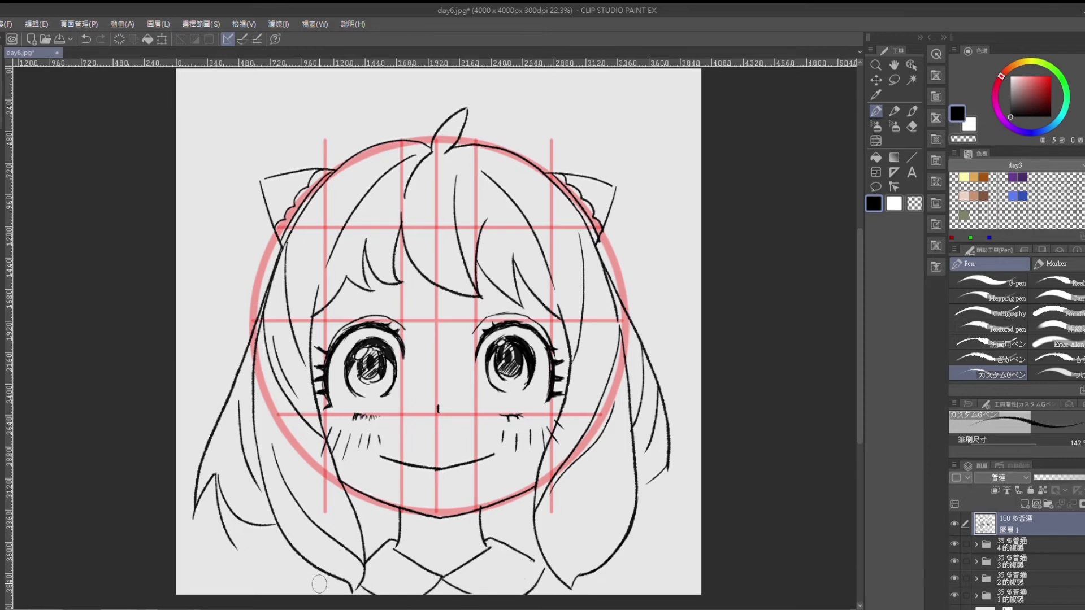
{"action": "key", "text": "ctrl+z"}
Draw two short slanted eyebrows just below the bangs
{"action": "scroll", "coordinate": [466, 305], "scroll_direction": "down", "scroll_amount": 3}
{"action": "scroll", "coordinate": [472, 388], "scroll_direction": "up", "scroll_amount": 3}
{"action": "left_click_drag", "start_coordinate": [378, 259], "coordinate": [396, 278]}
{"action": "key", "text": "ctrl+z"}
{"action": "left_click_drag", "start_coordinate": [461, 269], "coordinate": [450, 277]}
{"action": "left_click_drag", "start_coordinate": [465, 269], "coordinate": [450, 280]}
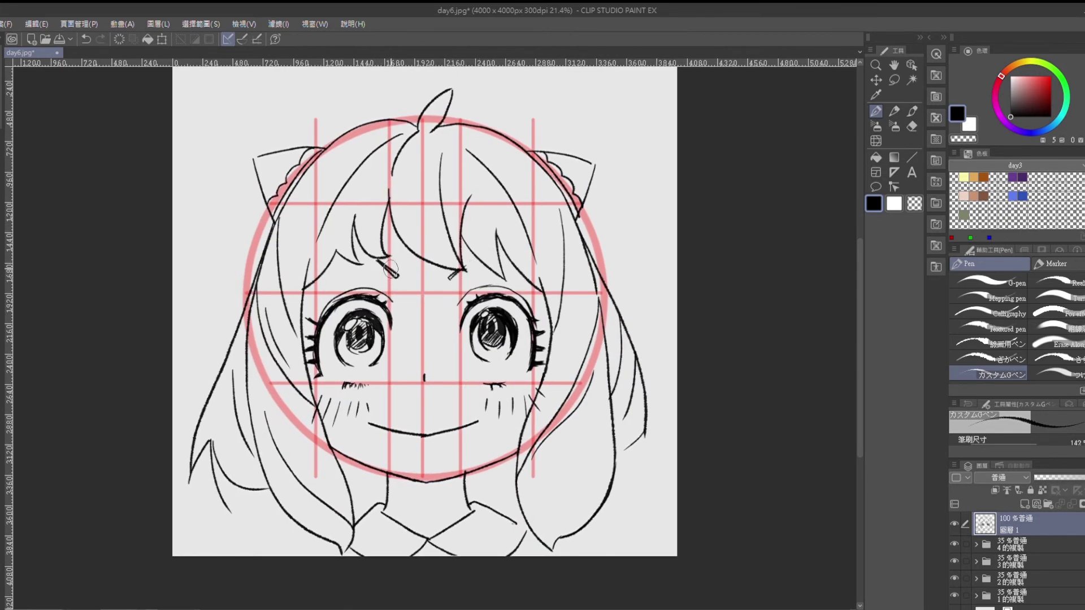
Add hair strands behind both sides of the neck between the jaw and the collar
{"action": "scroll", "coordinate": [657, 293], "scroll_direction": "down", "scroll_amount": 1}
{"action": "left_click_drag", "start_coordinate": [403, 437], "coordinate": [400, 477]}
{"action": "left_click_drag", "start_coordinate": [413, 442], "coordinate": [406, 480]}
{"action": "left_click_drag", "start_coordinate": [496, 449], "coordinate": [504, 473]}
{"action": "mouse_move", "coordinate": [498, 448]}
{"action": "left_mouse_down"}
{"action": "mouse_move", "coordinate": [509, 474]}
{"action": "mouse_move", "coordinate": [528, 478]}
{"action": "left_mouse_up"}
{"action": "key", "text": "ctrl+z"}
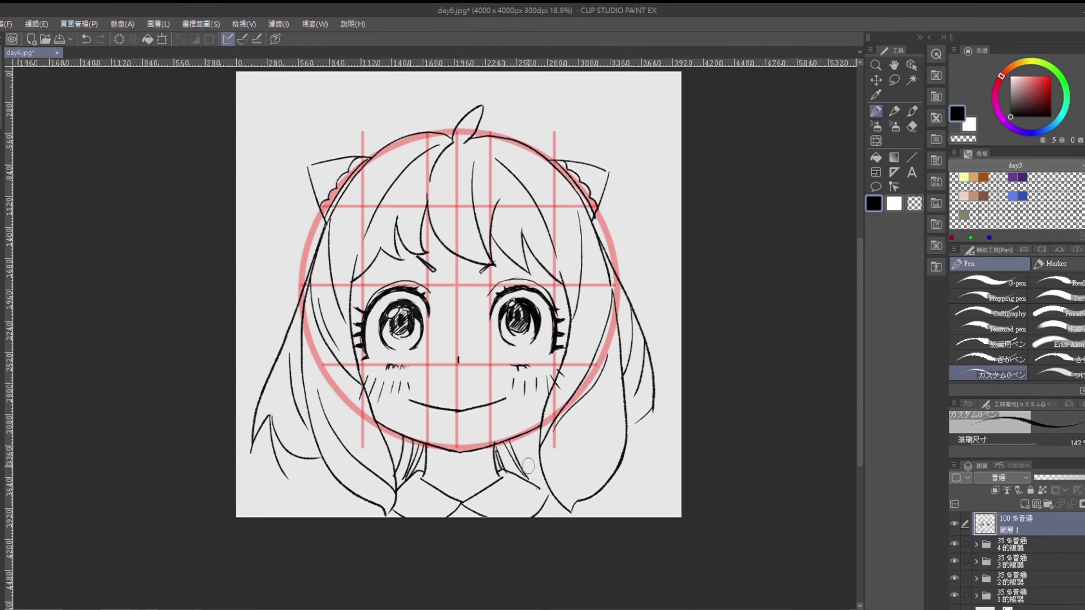
Hide all the construction guide folders, add a new layer above the sketch and enlarge the pen brush
{"action": "scroll", "coordinate": [524, 428], "scroll_direction": "down", "scroll_amount": 2}
{"action": "scroll", "coordinate": [524, 428], "scroll_direction": "up", "scroll_amount": 2}
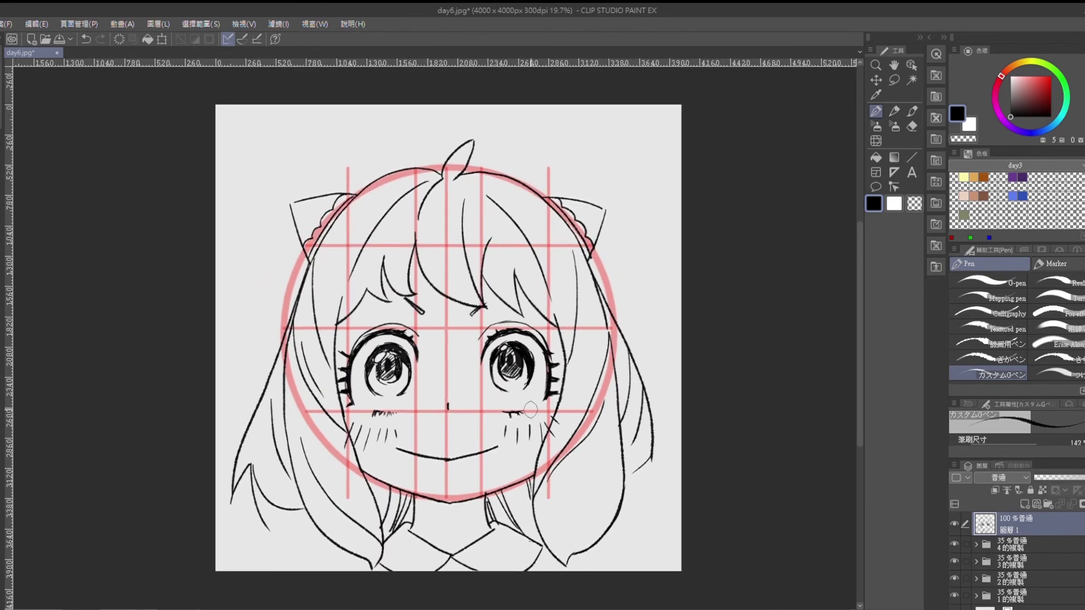
{"action": "left_click", "coordinate": [952, 542]}
{"action": "left_click_drag", "start_coordinate": [952, 558], "coordinate": [954, 596]}
{"action": "left_click", "coordinate": [1023, 504]}
{"action": "key", "text": "bracketright"}
Fill the left hair ornament solid black around its trim and thicken the neighbouring head outline
{"action": "scroll", "coordinate": [403, 245], "scroll_direction": "up", "scroll_amount": 1}
{"action": "left_click_drag", "start_coordinate": [403, 247], "coordinate": [389, 260]}
{"action": "mouse_move", "coordinate": [429, 176]}
{"action": "left_mouse_down"}
{"action": "mouse_move", "coordinate": [466, 133]}
{"action": "mouse_move", "coordinate": [457, 169]}
{"action": "mouse_move", "coordinate": [391, 166]}
{"action": "left_mouse_up"}
{"action": "mouse_move", "coordinate": [326, 198]}
{"action": "left_mouse_down"}
{"action": "mouse_move", "coordinate": [294, 236]}
{"action": "mouse_move", "coordinate": [322, 202]}
{"action": "left_mouse_up"}
{"action": "mouse_move", "coordinate": [248, 213]}
{"action": "left_mouse_down"}
{"action": "mouse_move", "coordinate": [255, 243]}
{"action": "mouse_move", "coordinate": [268, 215]}
{"action": "mouse_move", "coordinate": [261, 251]}
{"action": "mouse_move", "coordinate": [294, 211]}
{"action": "mouse_move", "coordinate": [268, 218]}
{"action": "mouse_move", "coordinate": [263, 209]}
{"action": "mouse_move", "coordinate": [288, 211]}
{"action": "mouse_move", "coordinate": [282, 226]}
{"action": "mouse_move", "coordinate": [292, 217]}
{"action": "mouse_move", "coordinate": [270, 206]}
{"action": "left_mouse_up"}
{"action": "left_click_drag", "start_coordinate": [415, 210], "coordinate": [441, 122]}
Thicken the outer contour, lower ends and inner edge of the left-side hair
{"action": "mouse_move", "coordinate": [294, 188]}
{"action": "left_mouse_down"}
{"action": "mouse_move", "coordinate": [205, 431]}
{"action": "mouse_move", "coordinate": [202, 472]}
{"action": "mouse_move", "coordinate": [245, 515]}
{"action": "mouse_move", "coordinate": [309, 546]}
{"action": "mouse_move", "coordinate": [292, 493]}
{"action": "mouse_move", "coordinate": [254, 522]}
{"action": "mouse_move", "coordinate": [303, 530]}
{"action": "left_mouse_up"}
{"action": "left_click_drag", "start_coordinate": [294, 497], "coordinate": [343, 537]}
{"action": "mouse_move", "coordinate": [363, 455]}
{"action": "left_mouse_down"}
{"action": "mouse_move", "coordinate": [385, 500]}
{"action": "mouse_move", "coordinate": [381, 487]}
{"action": "mouse_move", "coordinate": [378, 557]}
{"action": "left_mouse_up"}
Thicken the collar and jaw lines and shade the neck beneath the chin in black
{"action": "left_click_drag", "start_coordinate": [512, 516], "coordinate": [466, 547]}
{"action": "mouse_move", "coordinate": [416, 517]}
{"action": "left_mouse_down"}
{"action": "mouse_move", "coordinate": [453, 540]}
{"action": "mouse_move", "coordinate": [449, 575]}
{"action": "mouse_move", "coordinate": [463, 557]}
{"action": "mouse_move", "coordinate": [497, 563]}
{"action": "left_mouse_up"}
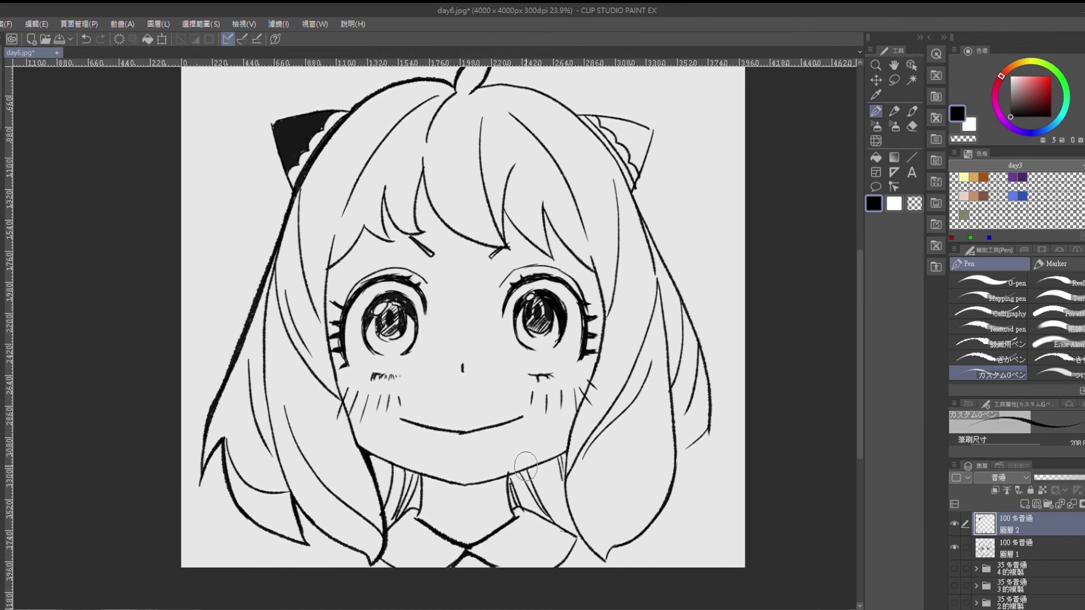
{"action": "mouse_move", "coordinate": [560, 459]}
{"action": "left_mouse_down"}
{"action": "mouse_move", "coordinate": [518, 472]}
{"action": "mouse_move", "coordinate": [415, 473]}
{"action": "mouse_move", "coordinate": [513, 496]}
{"action": "mouse_move", "coordinate": [555, 459]}
{"action": "mouse_move", "coordinate": [422, 480]}
{"action": "mouse_move", "coordinate": [463, 505]}
{"action": "mouse_move", "coordinate": [433, 484]}
{"action": "mouse_move", "coordinate": [496, 483]}
{"action": "mouse_move", "coordinate": [459, 501]}
{"action": "mouse_move", "coordinate": [578, 537]}
{"action": "left_mouse_up"}
{"action": "mouse_move", "coordinate": [567, 477]}
{"action": "left_mouse_down"}
{"action": "mouse_move", "coordinate": [567, 454]}
{"action": "mouse_move", "coordinate": [566, 488]}
{"action": "left_mouse_up"}
Thicken the edges of the bangs and the outlines at both sides of the face
{"action": "left_click_drag", "start_coordinate": [329, 267], "coordinate": [364, 230]}
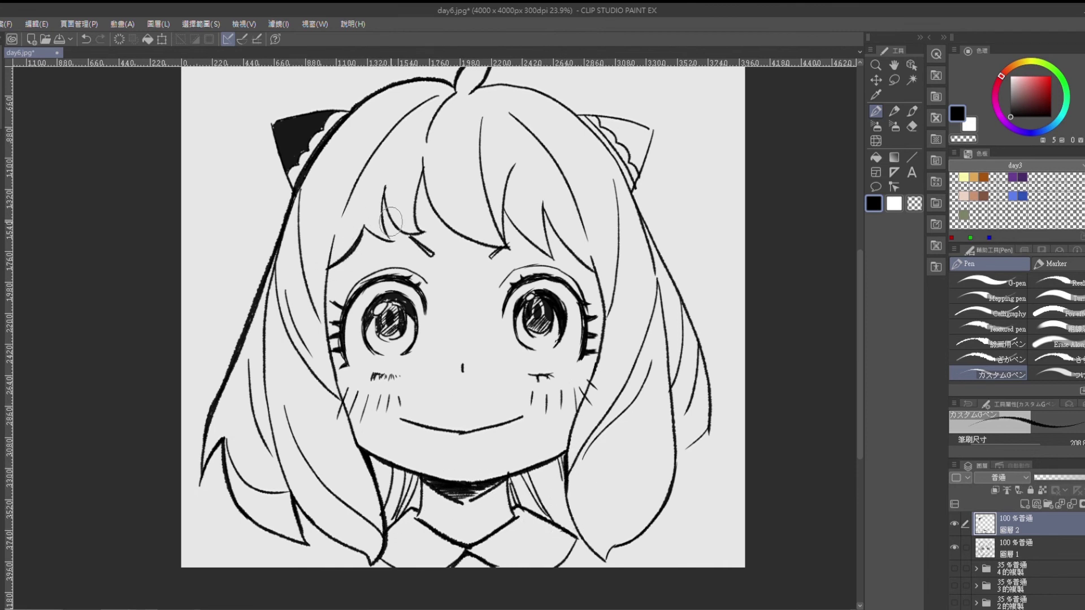
{"action": "mouse_move", "coordinate": [441, 219]}
{"action": "left_mouse_down"}
{"action": "mouse_move", "coordinate": [502, 246]}
{"action": "mouse_move", "coordinate": [544, 217]}
{"action": "mouse_move", "coordinate": [558, 239]}
{"action": "left_mouse_up"}
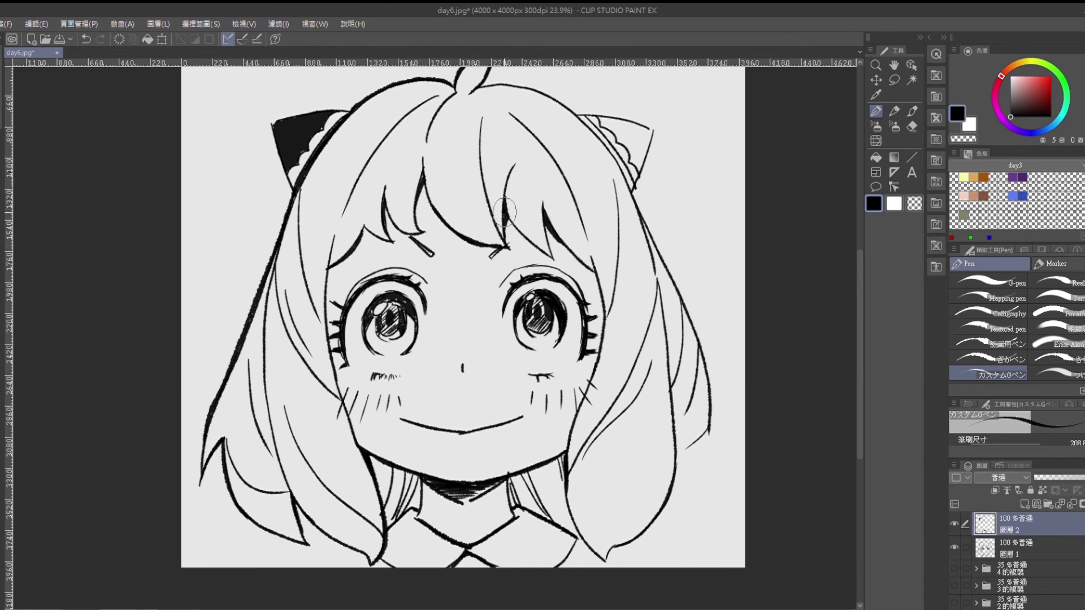
{"action": "left_click_drag", "start_coordinate": [593, 272], "coordinate": [603, 331]}
{"action": "left_click_drag", "start_coordinate": [329, 270], "coordinate": [328, 319]}
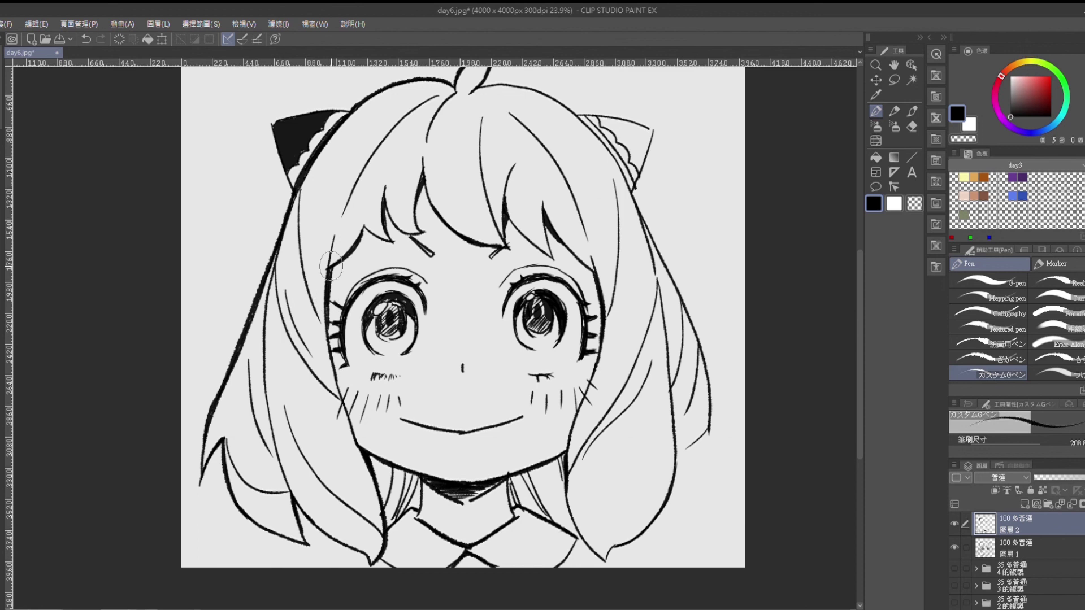
Redraw the outer right hair contour with a thick inward curve and fill the right ornament solid black
{"action": "mouse_move", "coordinate": [706, 442]}
{"action": "left_mouse_down"}
{"action": "mouse_move", "coordinate": [685, 519]}
{"action": "mouse_move", "coordinate": [635, 557]}
{"action": "left_mouse_up"}
{"action": "left_click_drag", "start_coordinate": [655, 253], "coordinate": [636, 306]}
{"action": "mouse_move", "coordinate": [579, 175]}
{"action": "left_mouse_down"}
{"action": "mouse_move", "coordinate": [623, 193]}
{"action": "mouse_move", "coordinate": [603, 198]}
{"action": "mouse_move", "coordinate": [562, 172]}
{"action": "mouse_move", "coordinate": [599, 215]}
{"action": "left_mouse_up"}
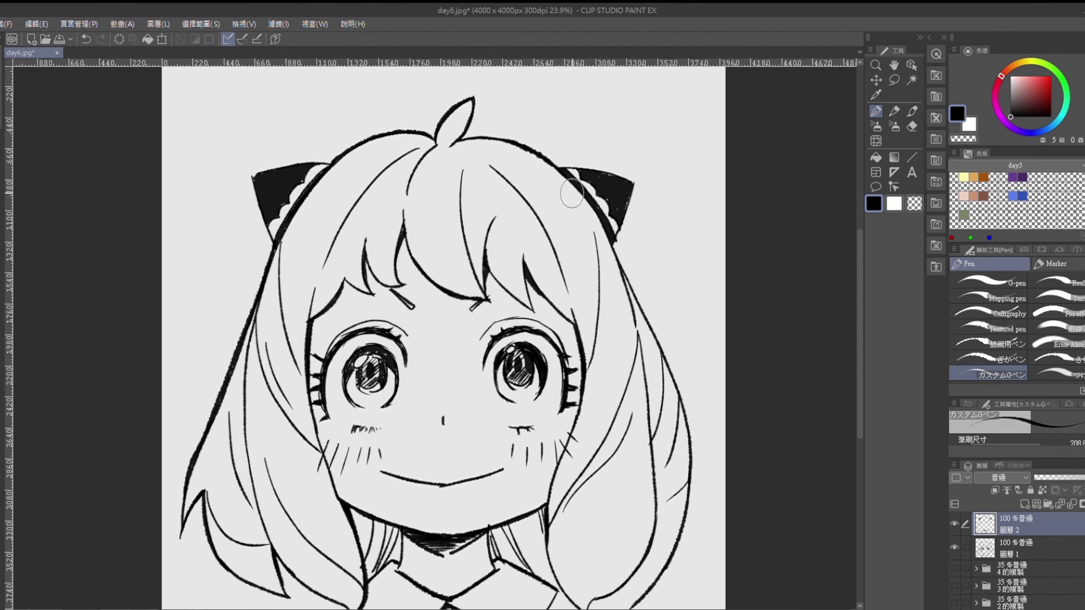
Thicken the lower outer contour and inner edge of the right-side hair down to the tips
{"action": "scroll", "coordinate": [599, 192], "scroll_direction": "down", "scroll_amount": 3}
{"action": "left_click_drag", "start_coordinate": [690, 406], "coordinate": [620, 554]}
{"action": "mouse_move", "coordinate": [545, 459]}
{"action": "left_mouse_down"}
{"action": "mouse_move", "coordinate": [568, 533]}
{"action": "mouse_move", "coordinate": [591, 559]}
{"action": "left_mouse_up"}
{"action": "key", "text": "ctrl+z"}
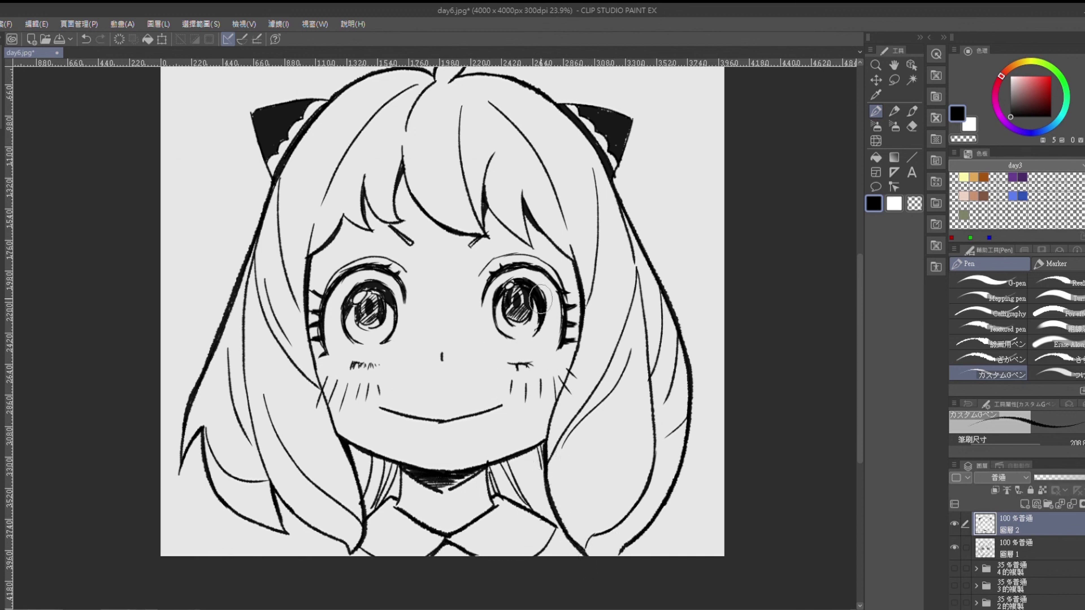
{"action": "scroll", "coordinate": [588, 299], "scroll_direction": "down", "scroll_amount": 3}
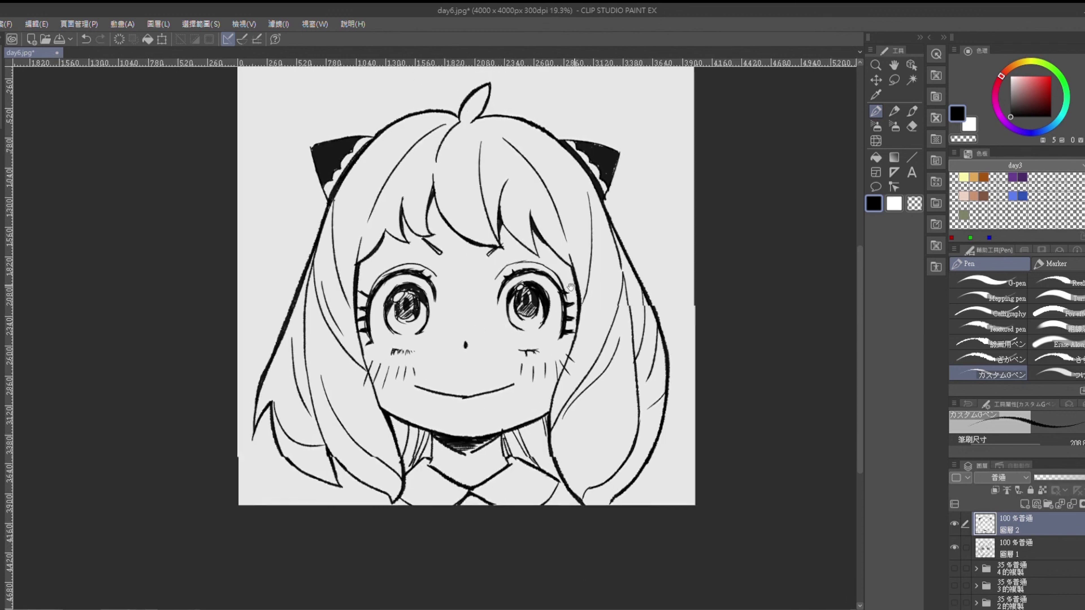